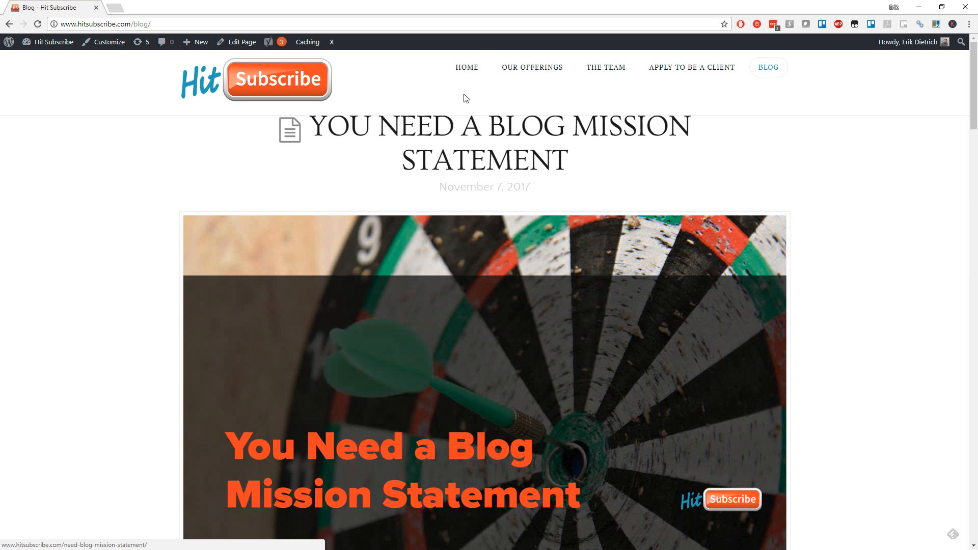
# Step: Open the Google Analytics site in a new browser tab and sign in to Analytics
pyautogui.click(485, 28)
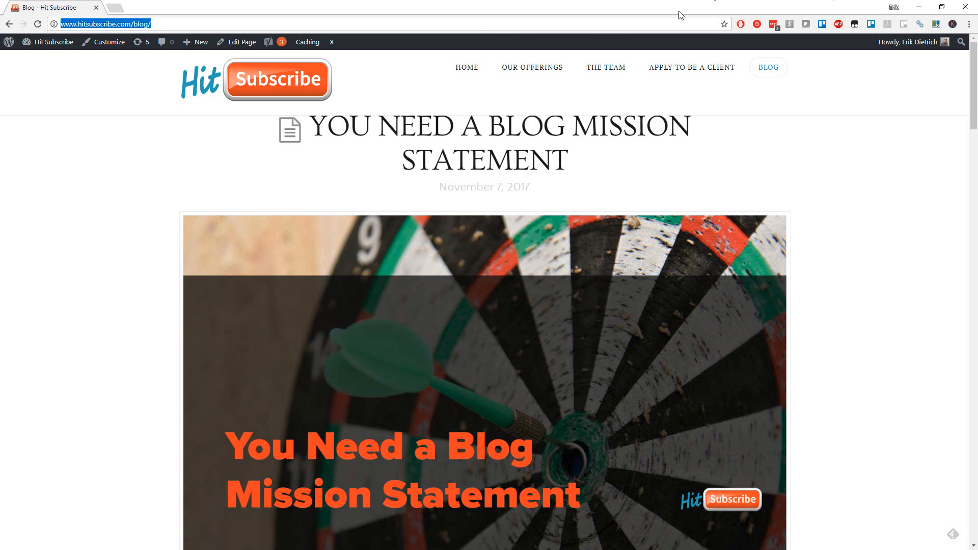
pyautogui.click(596, 27)
pyautogui.hotkey('ctrl', 't')
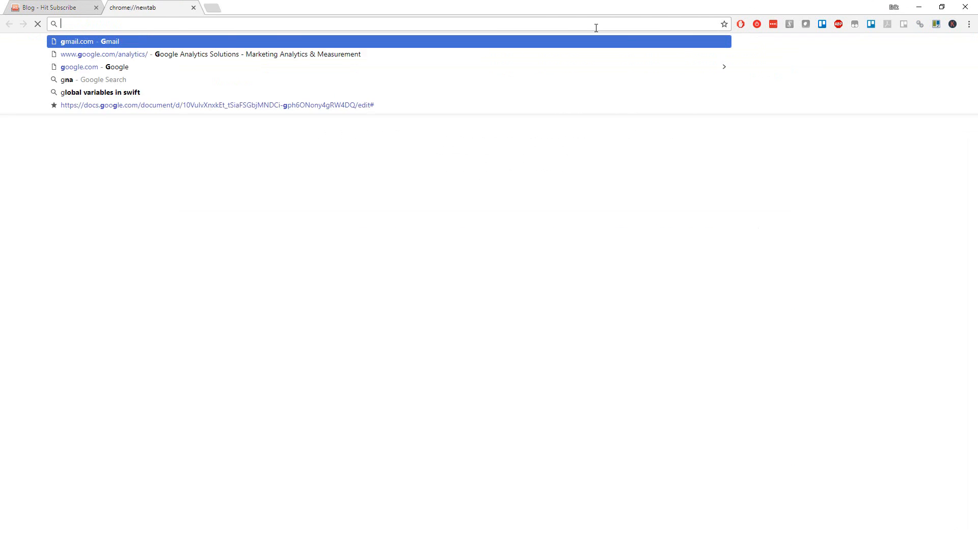
pyautogui.write('google')
pyautogui.press('Return')
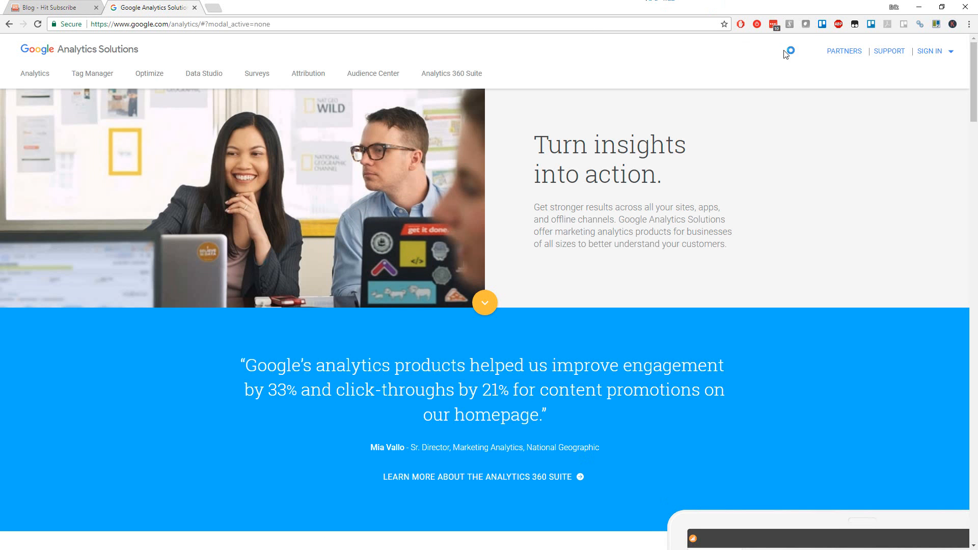
pyautogui.click(918, 49)
pyautogui.click(850, 53)
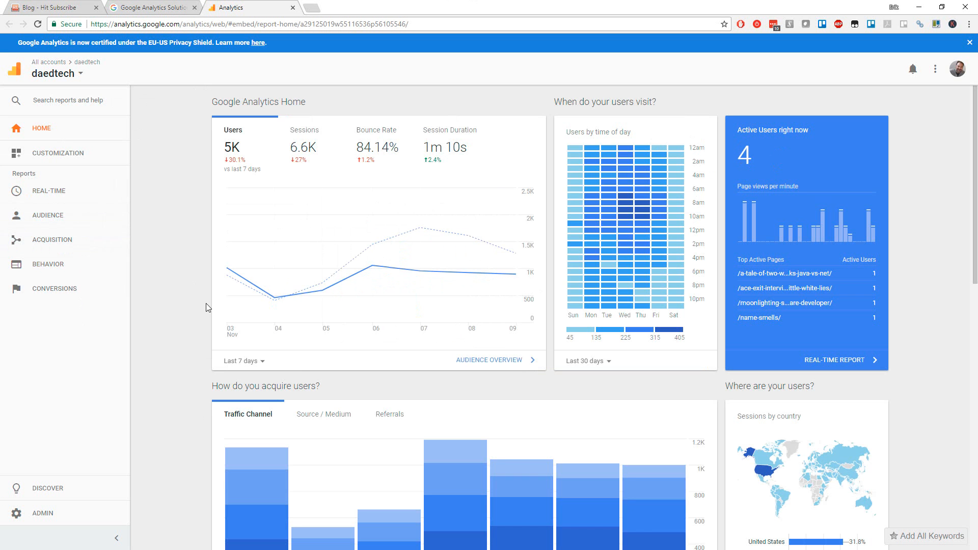
# Step: Open the Analytics administration area and start creating a new account
pyautogui.click(43, 513)
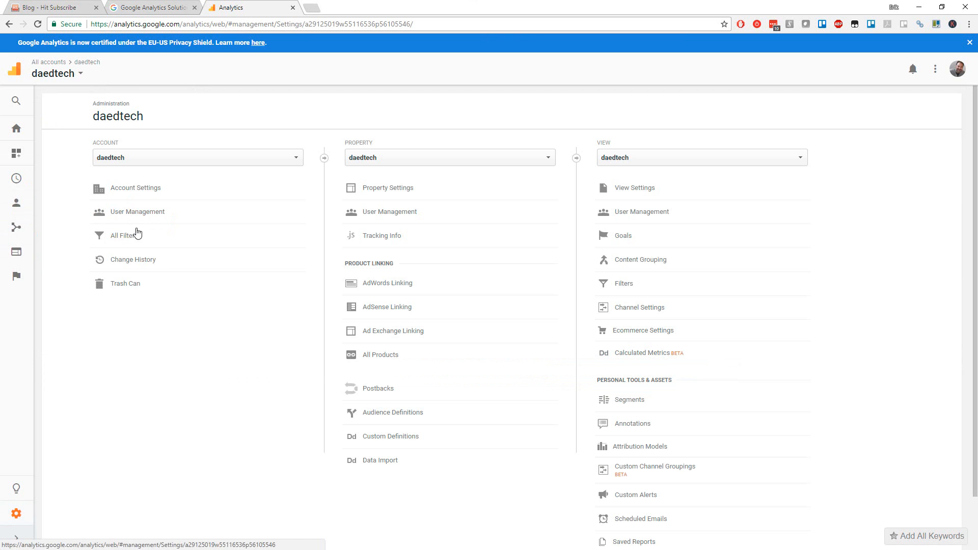
pyautogui.click(130, 162)
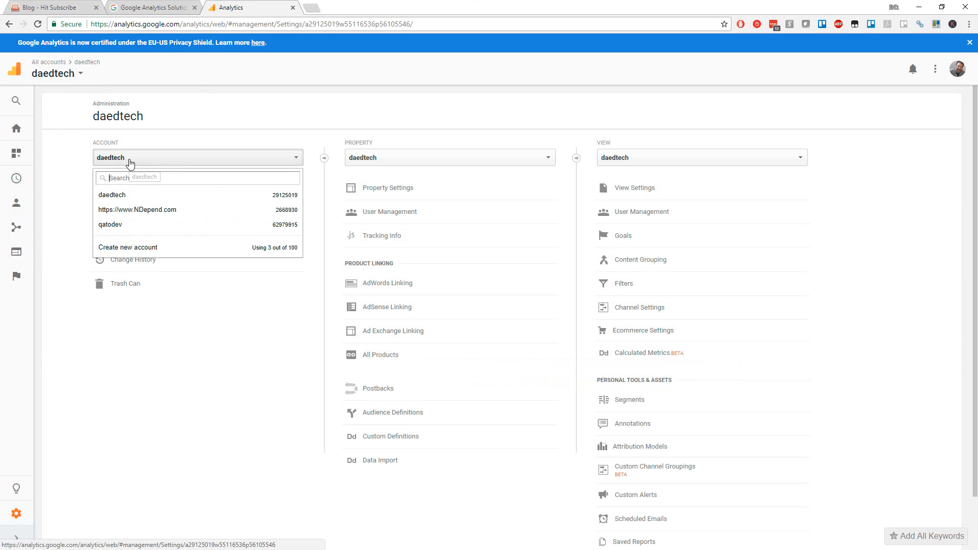
pyautogui.click(138, 251)
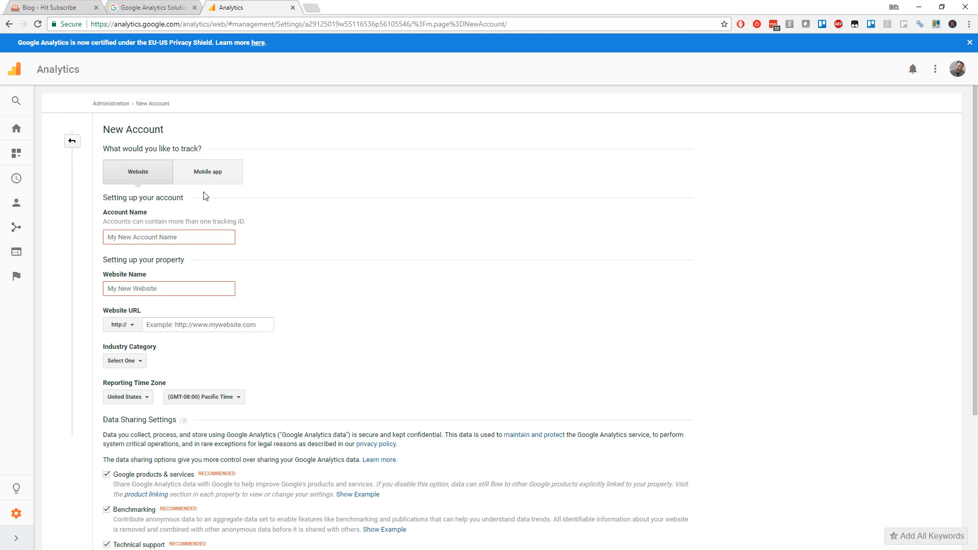
# Step: Name the new account Hit Subscribe
pyautogui.click(166, 239)
pyautogui.write('Hit Subsc')
pyautogui.click(151, 300)
pyautogui.click(221, 293)
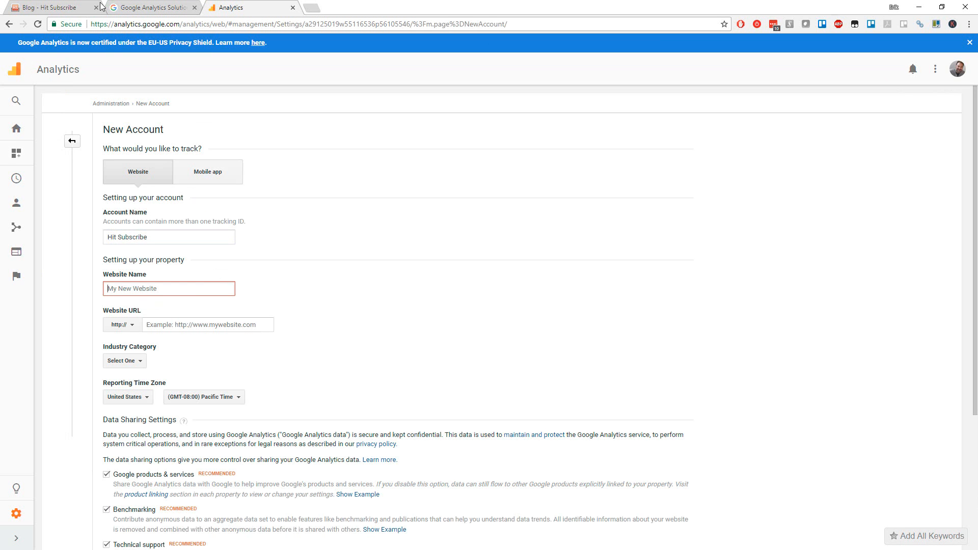
pyautogui.hotkey('ctrl', '1')
pyautogui.moveTo(132, 26); pyautogui.dragTo(17, 28)
pyautogui.hotkey('ctrl', 'c')
pyautogui.click(273, 3)
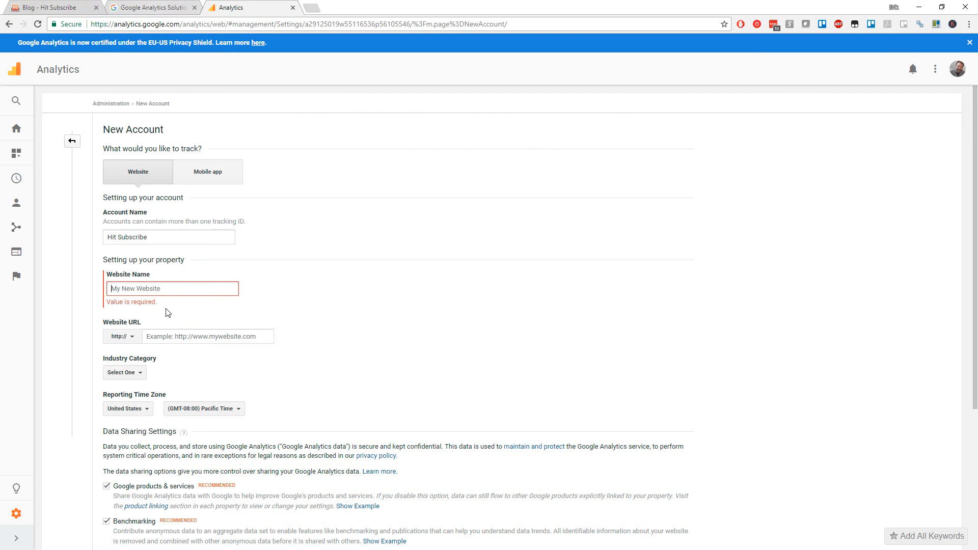
pyautogui.click(170, 287)
pyautogui.hotkey('ctrl', 'v')
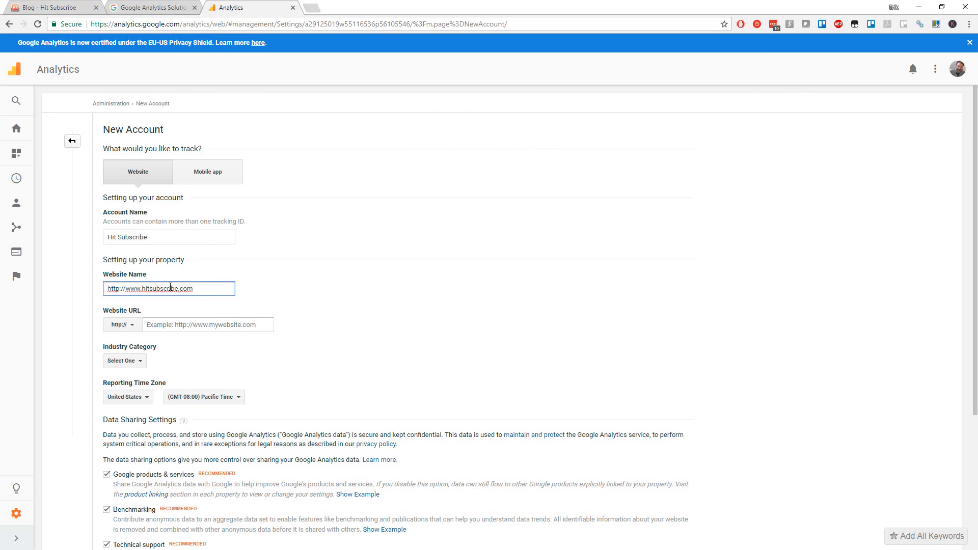
pyautogui.click(214, 325)
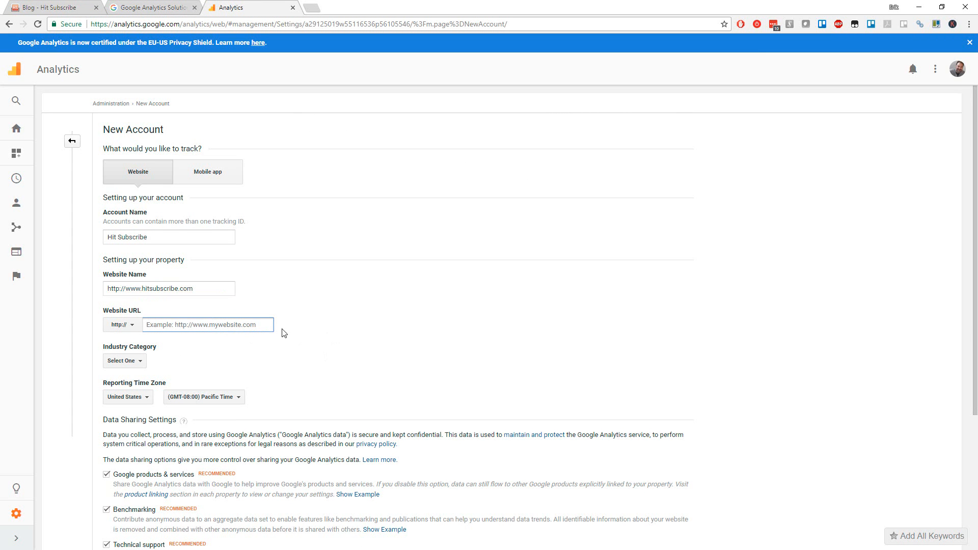
pyautogui.moveTo(231, 294); pyautogui.dragTo(94, 285)
pyautogui.hotkey('ctrl', 'c')
pyautogui.click(225, 326)
pyautogui.hotkey('ctrl', 'v')
pyautogui.tripleClick(170, 310)
pyautogui.click(162, 324)
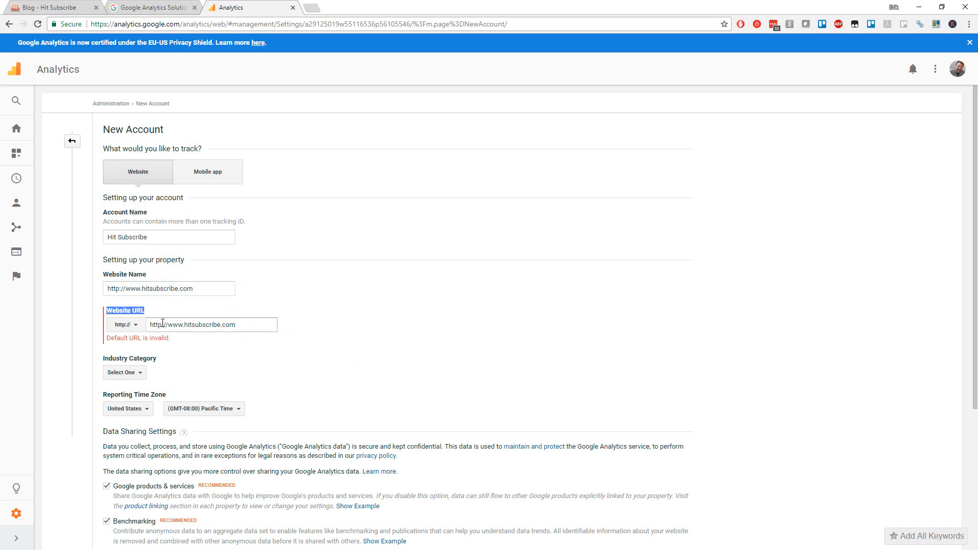
pyautogui.hotkey('shift', 'Home')
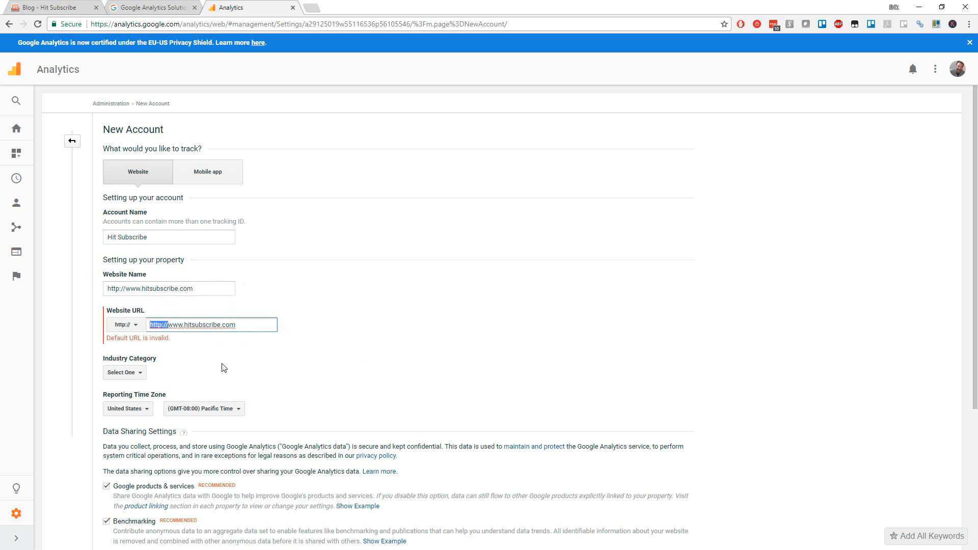
pyautogui.press('BackSpace')
# Step: Replace the website name with Hit Subscribe and check the note about tracking IDs under the account name
pyautogui.click(200, 287)
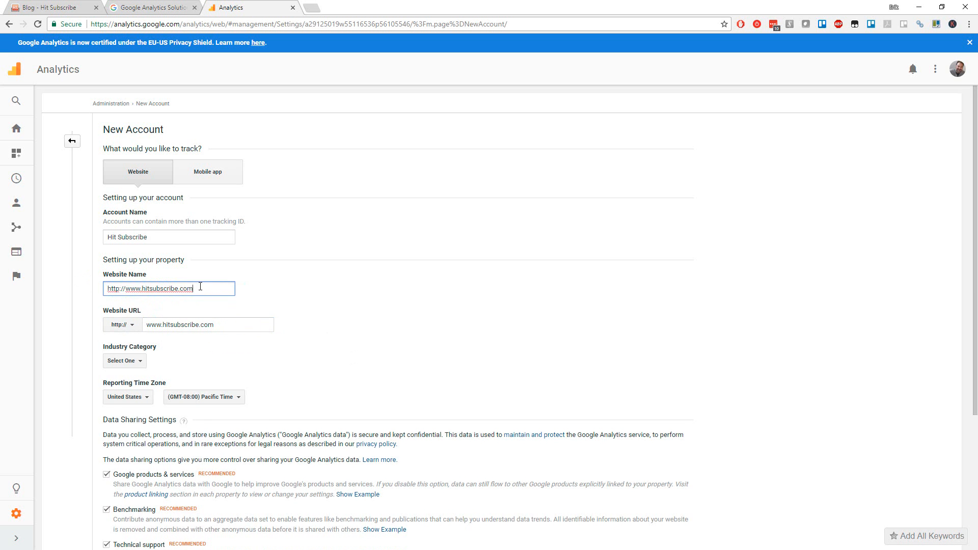
pyautogui.hotkey('ctrl', 'shift', 'Left')
pyautogui.hotkey('ctrl', 'shift', 'Left')
pyautogui.hotkey('ctrl', 'shift', 'Left')
pyautogui.hotkey('ctrl', 'shift', 'Left')
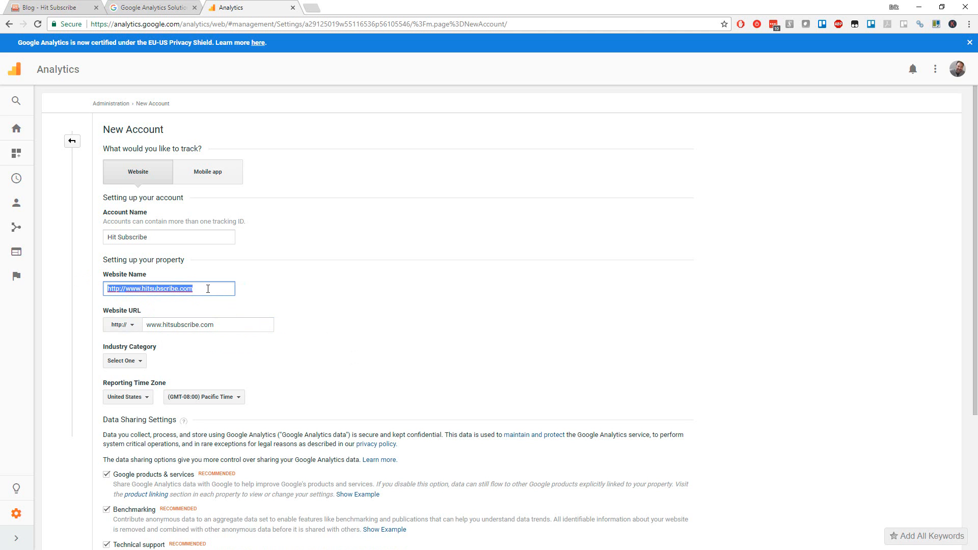
pyautogui.write('Hit Subscribe')
pyautogui.click(219, 233)
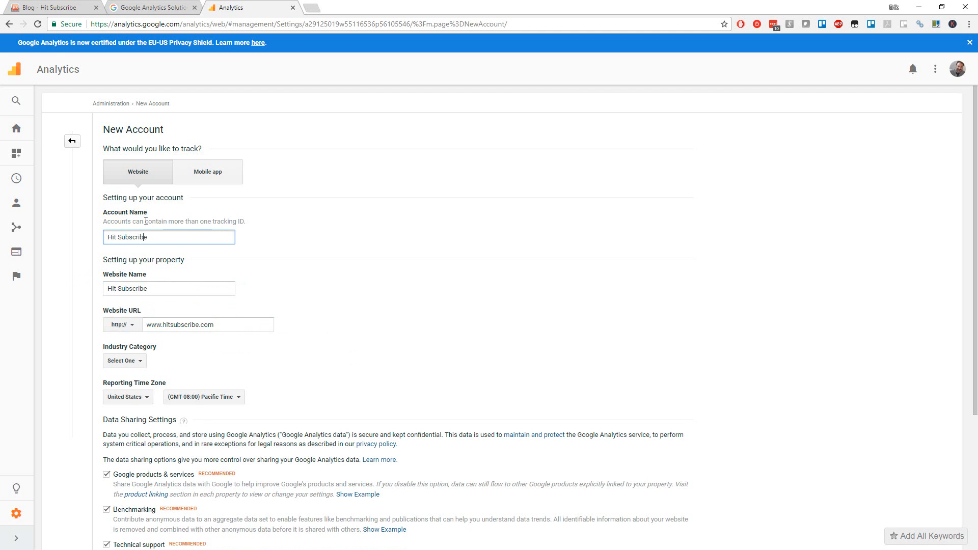
pyautogui.moveTo(101, 225); pyautogui.dragTo(253, 229)
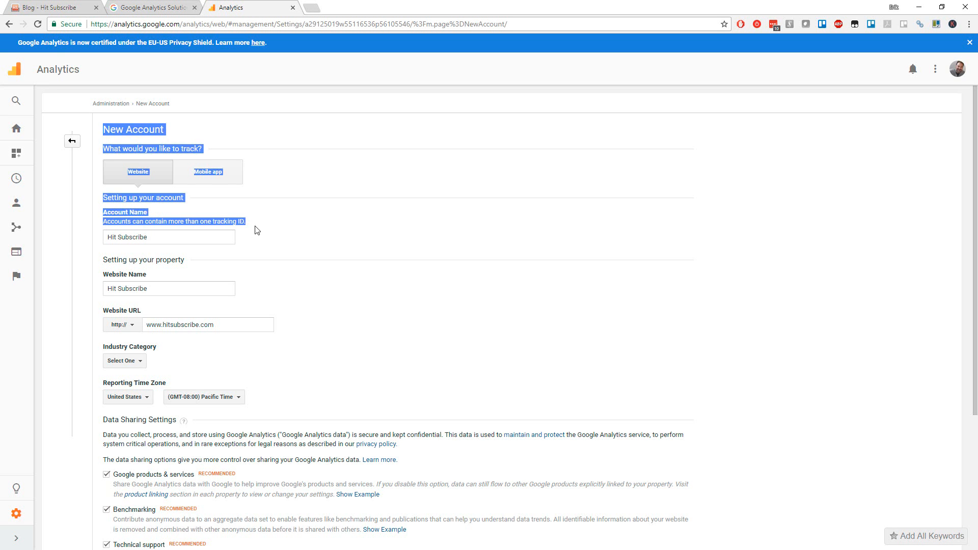
pyautogui.click(168, 235)
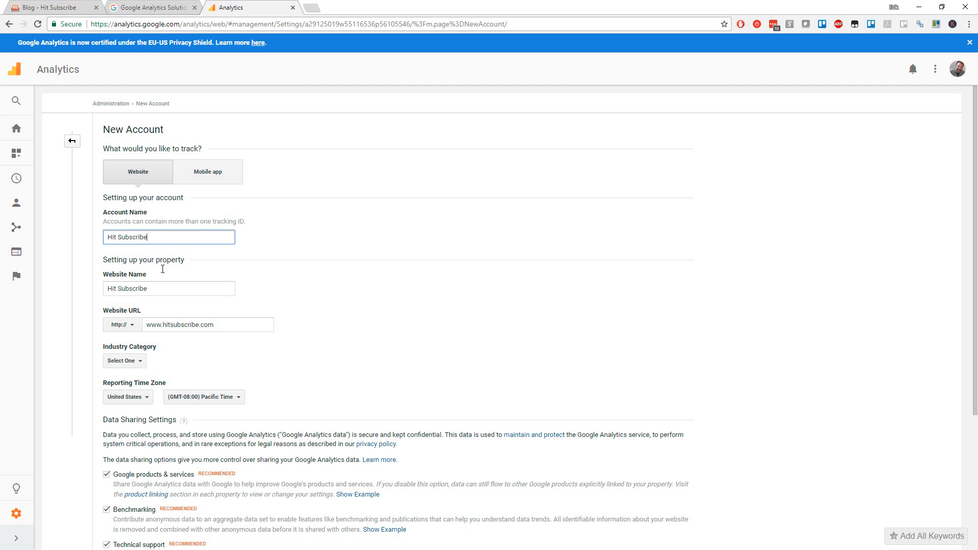
# Step: Browse the industry categories and choose Computers and Electronics for the website
pyautogui.click(131, 363)
pyautogui.scroll(-2, 168, 428)
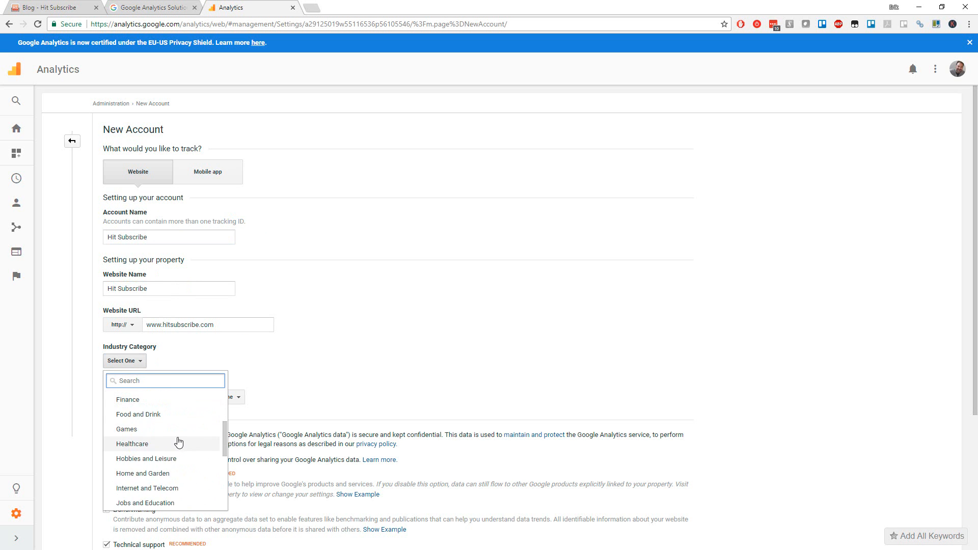
pyautogui.scroll(1, 179, 441)
pyautogui.scroll(-1, 175, 433)
pyautogui.scroll(-1, 175, 433)
pyautogui.scroll(1, 188, 432)
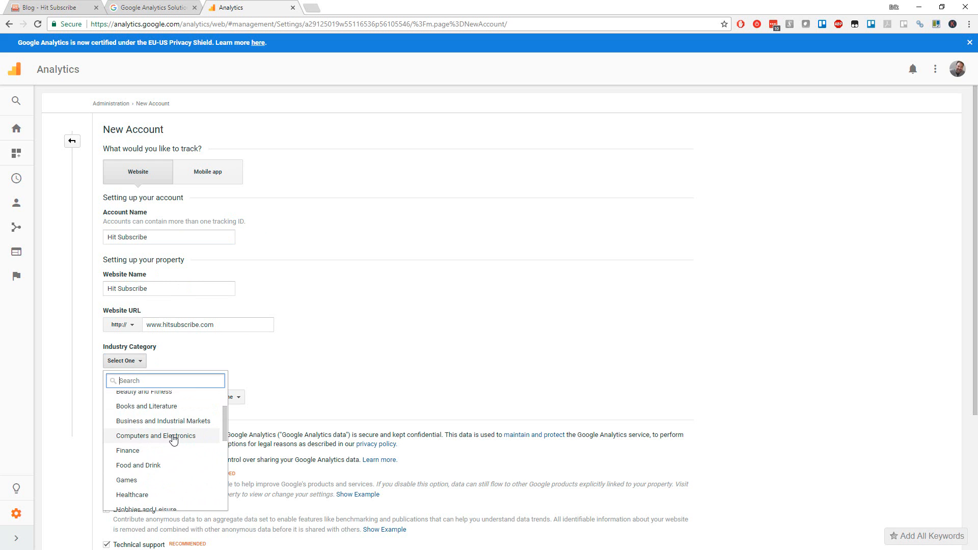
pyautogui.scroll(-3, 173, 439)
pyautogui.scroll(-4, 192, 449)
pyautogui.scroll(6, 192, 451)
pyautogui.click(187, 409)
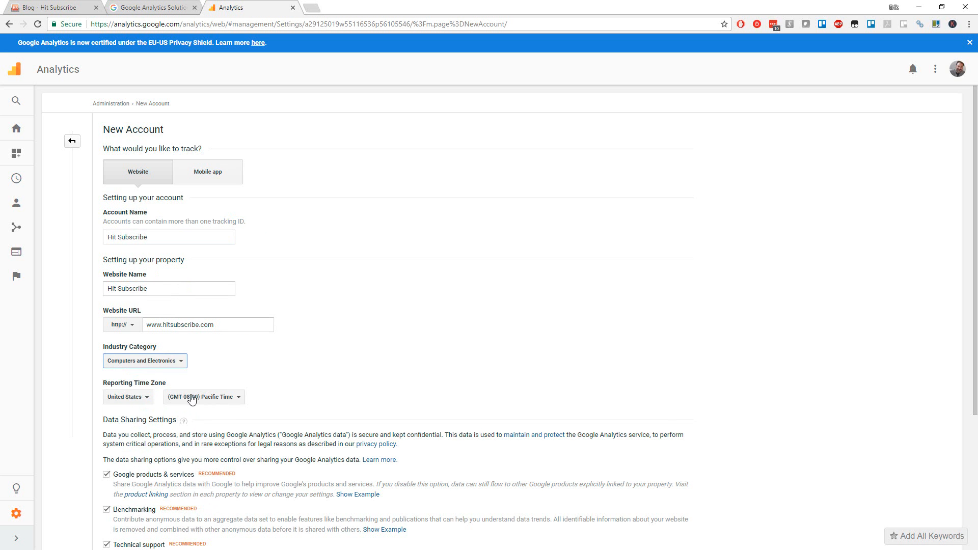
# Step: Set the reporting time zone to (GMT-05:00) Eastern Time
pyautogui.scroll(-2, 129, 326)
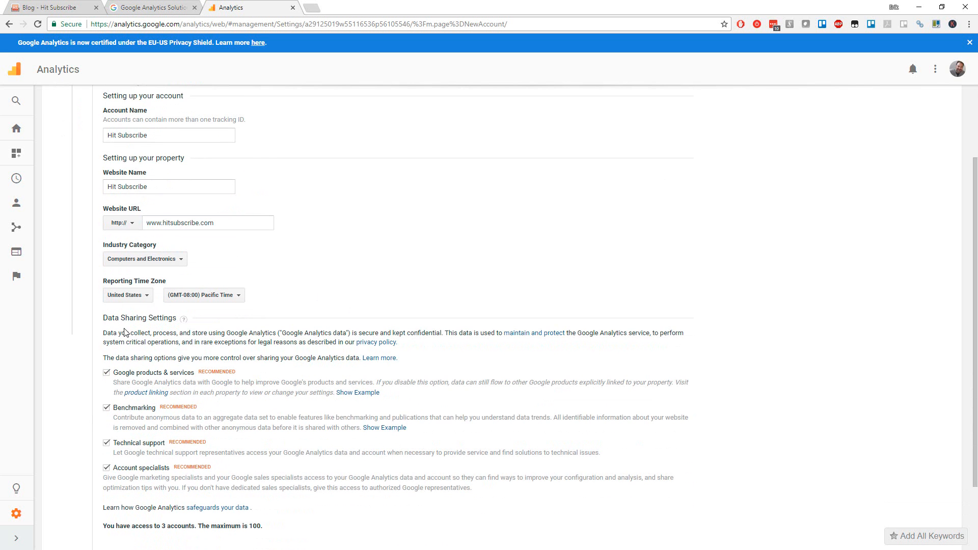
pyautogui.click(212, 299)
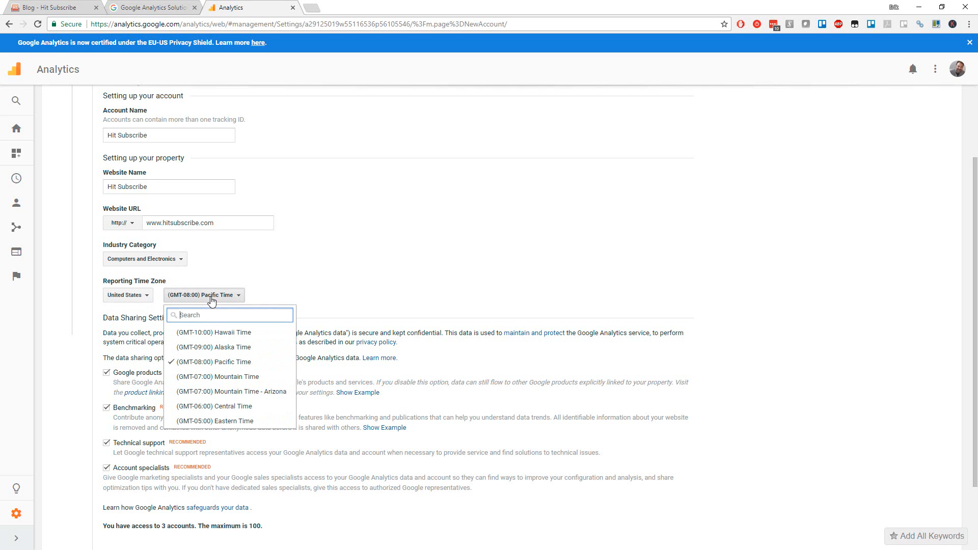
pyautogui.click(233, 422)
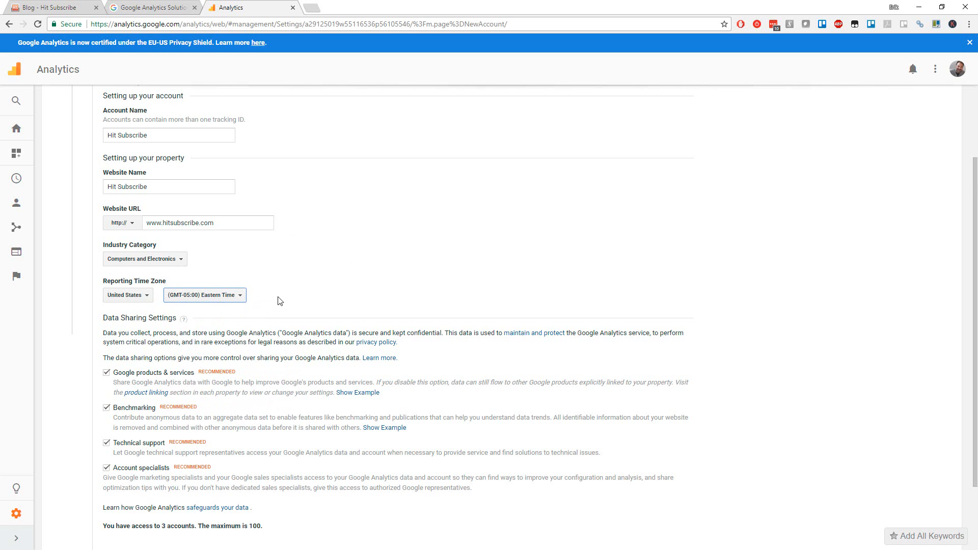
# Step: Request the tracking ID for the new property and accept the Google Analytics terms of service for the United States
pyautogui.scroll(-1, 278, 298)
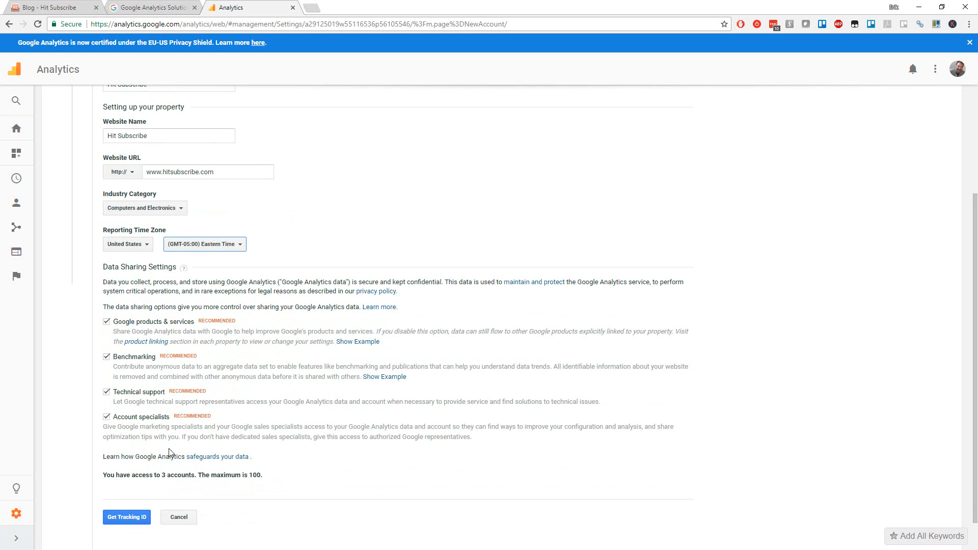
pyautogui.scroll(-1, 157, 407)
pyautogui.scroll(-1, 155, 412)
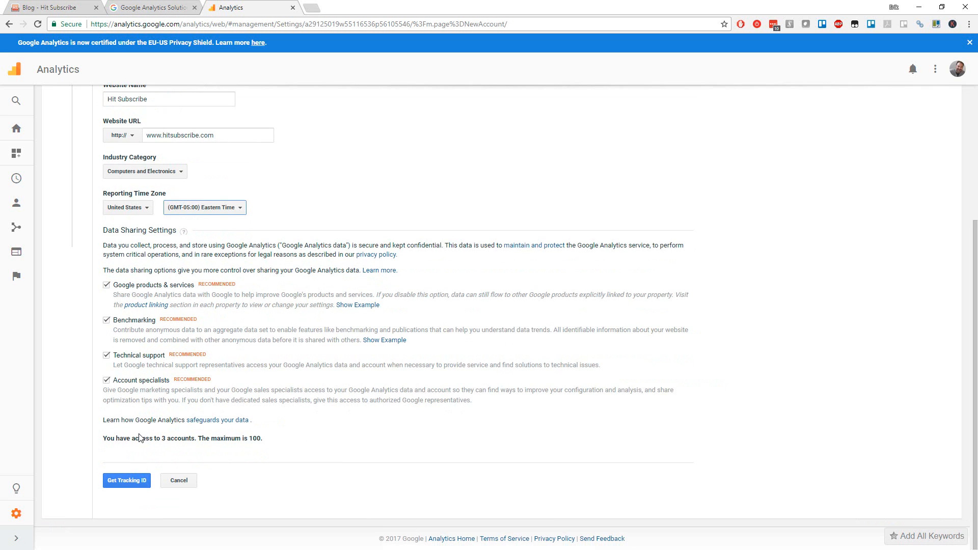
pyautogui.click(129, 484)
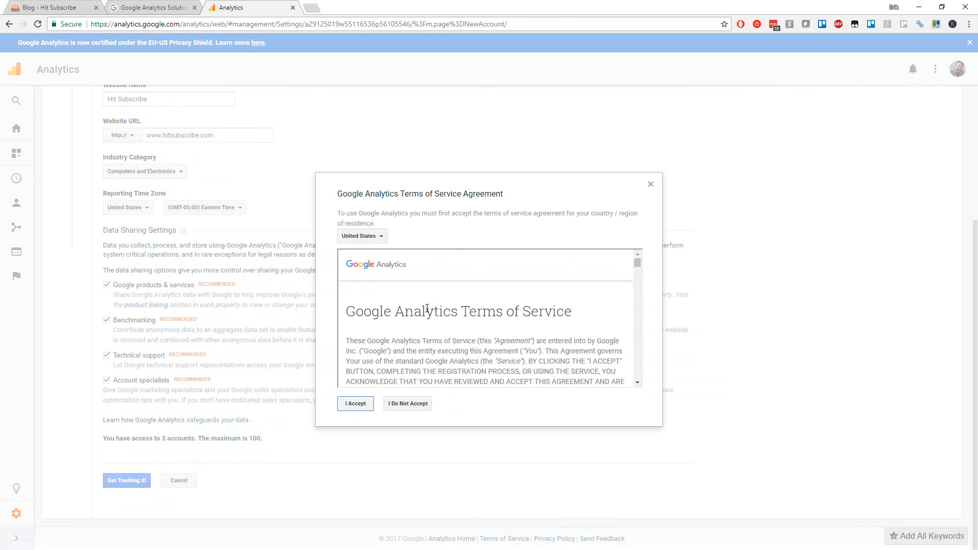
pyautogui.click(356, 404)
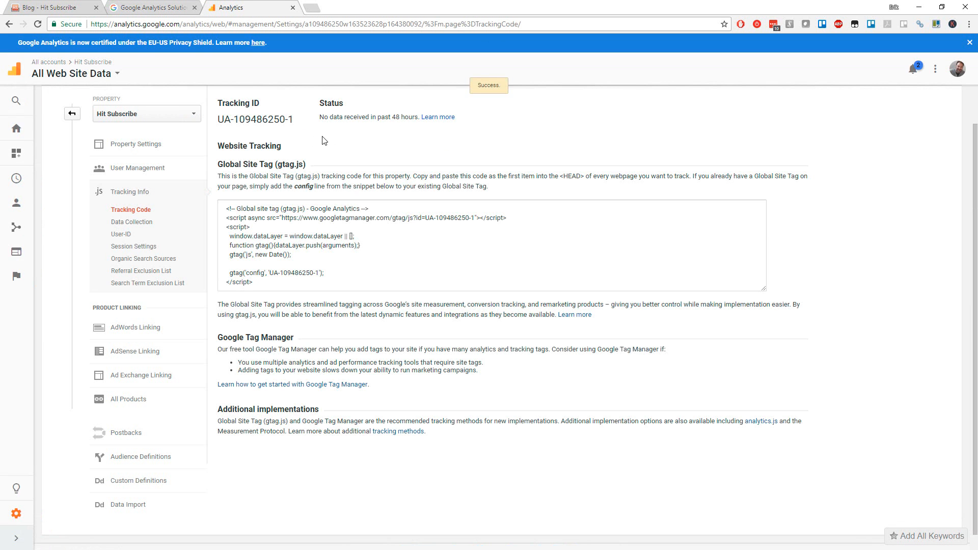
# Step: Return to the Hit Subscribe blog and open its WordPress dashboard
pyautogui.click(145, 5)
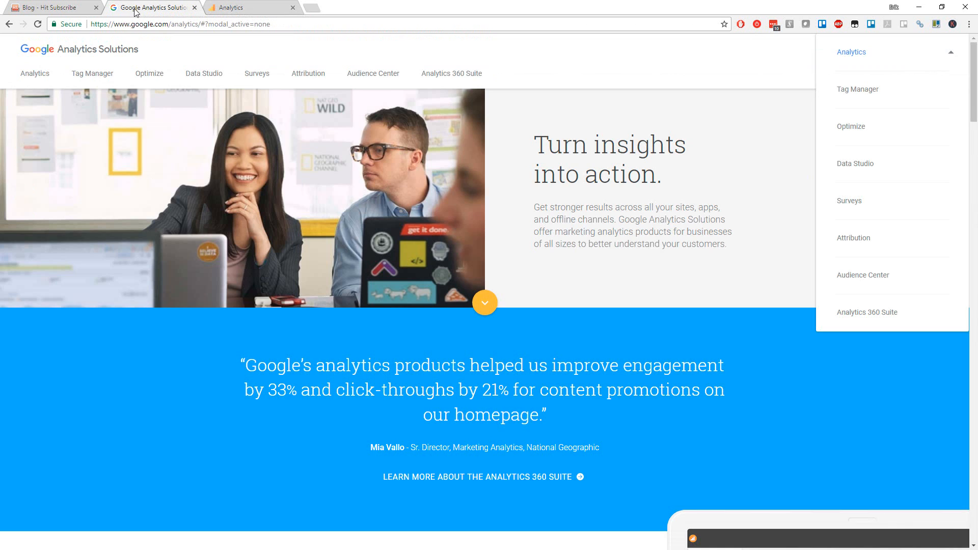
pyautogui.click(59, 7)
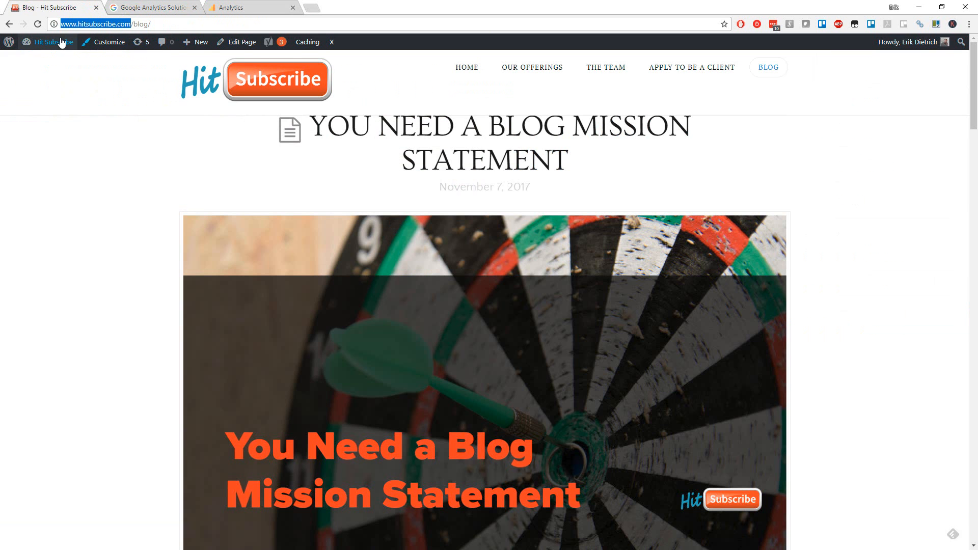
pyautogui.click(50, 60)
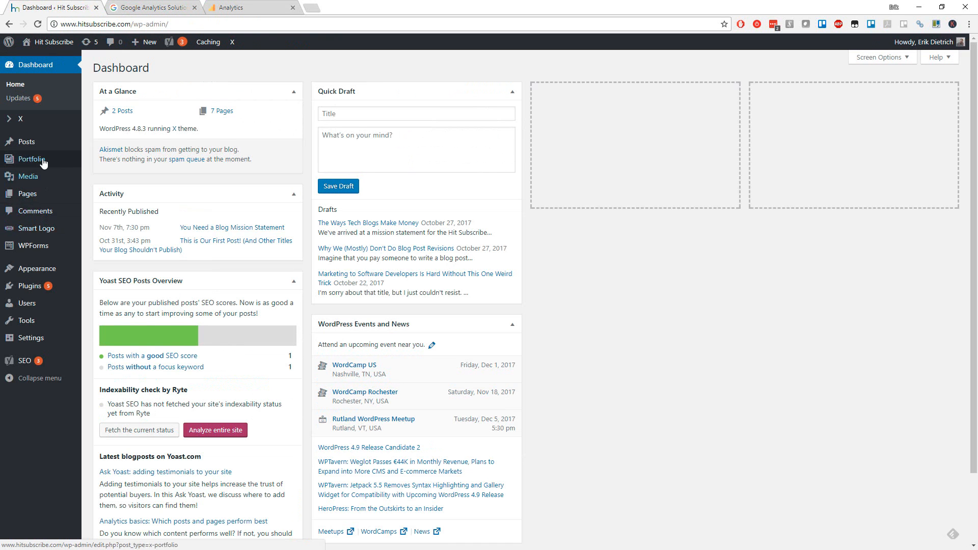
# Step: Open the page for adding new WordPress plugins and search for "monster insights"
pyautogui.moveTo(44, 155)
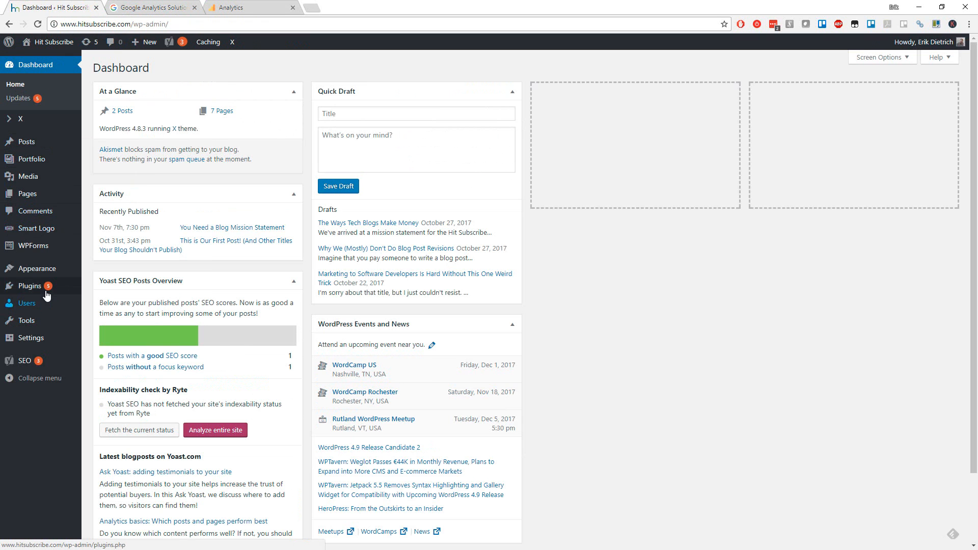
pyautogui.moveTo(45, 288)
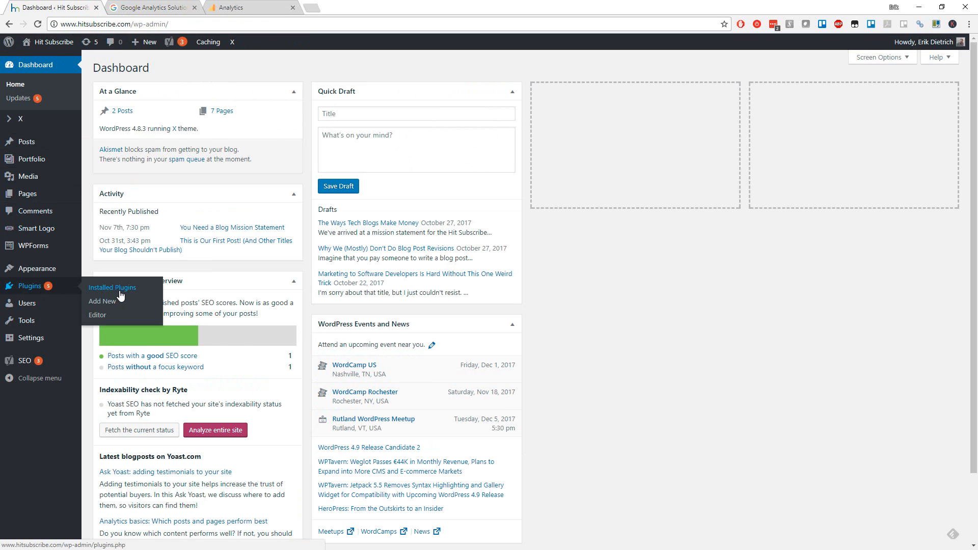
pyautogui.click(110, 303)
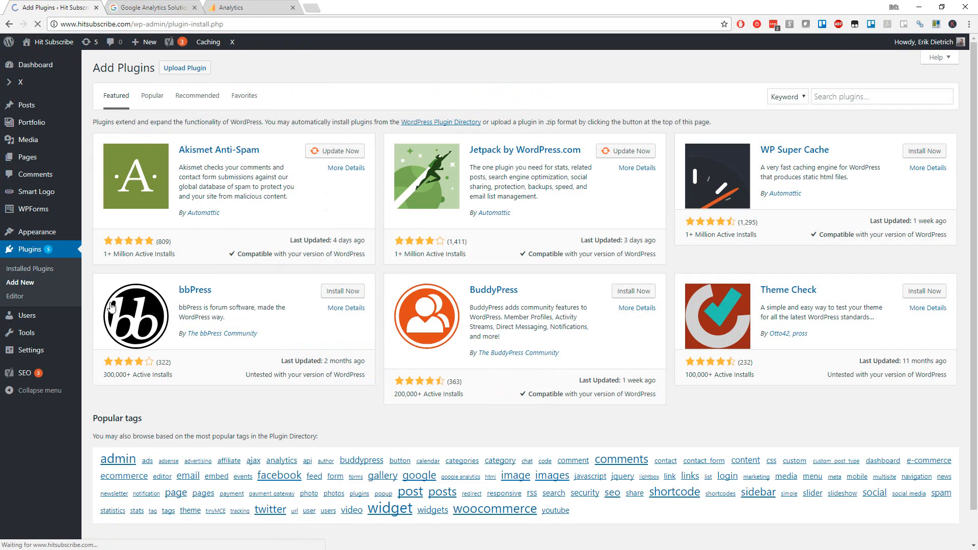
pyautogui.click(859, 103)
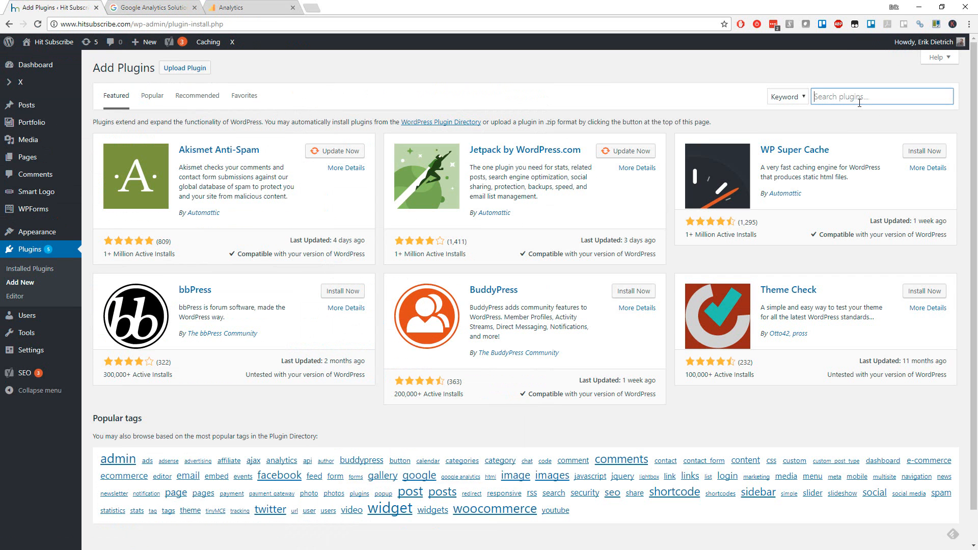
pyautogui.write('monster insights')
pyautogui.press('Return')
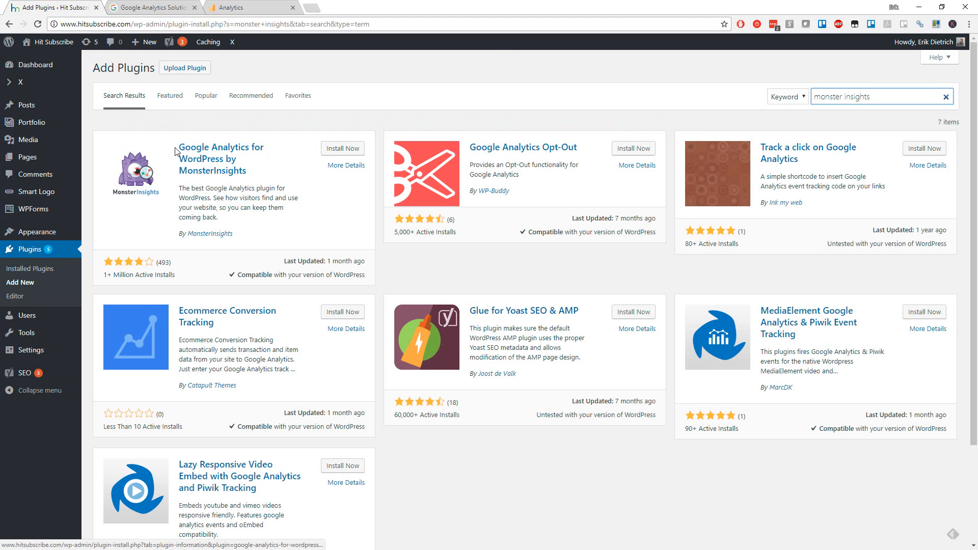
# Step: Install and activate the Google Analytics for WordPress by MonsterInsights plugin
pyautogui.click(342, 150)
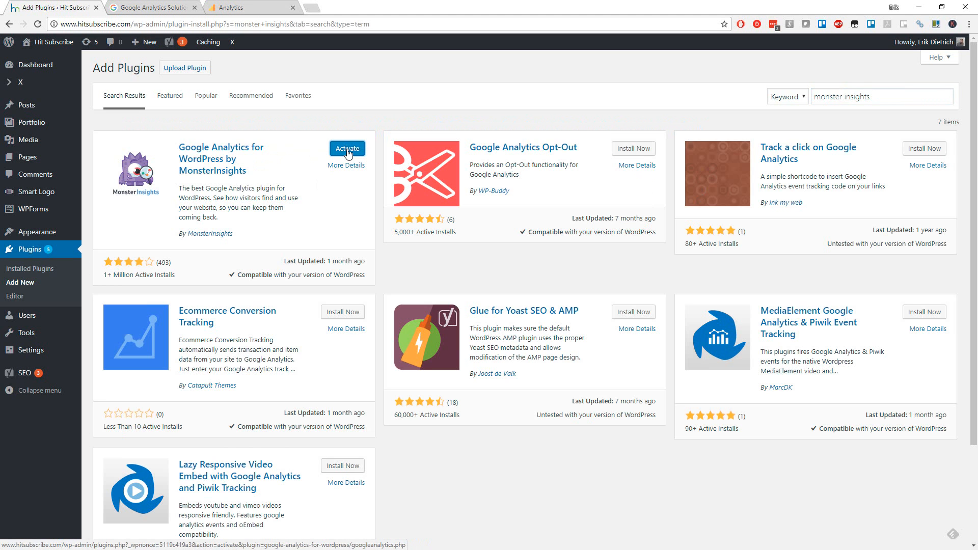
pyautogui.click(348, 151)
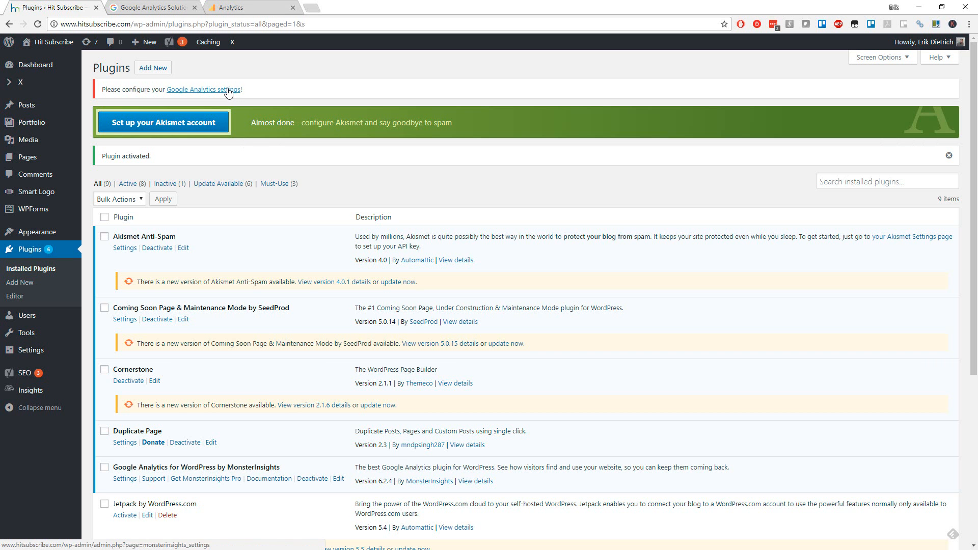
pyautogui.scroll(-1, 405, 217)
pyautogui.scroll(1, 265, 213)
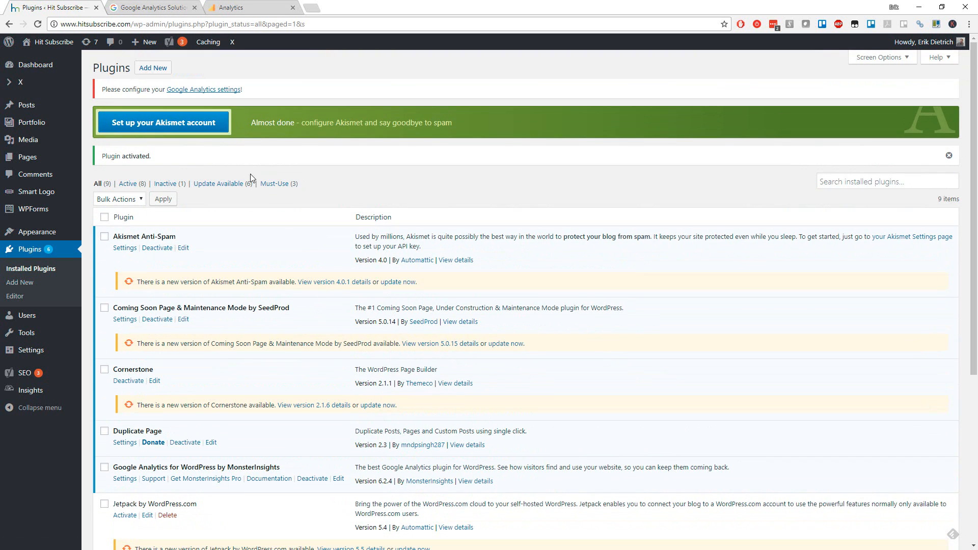
# Step: Open the plugin's Google Analytics settings and consult the MonsterInsights guide on connecting to Google Analytics
pyautogui.click(224, 93)
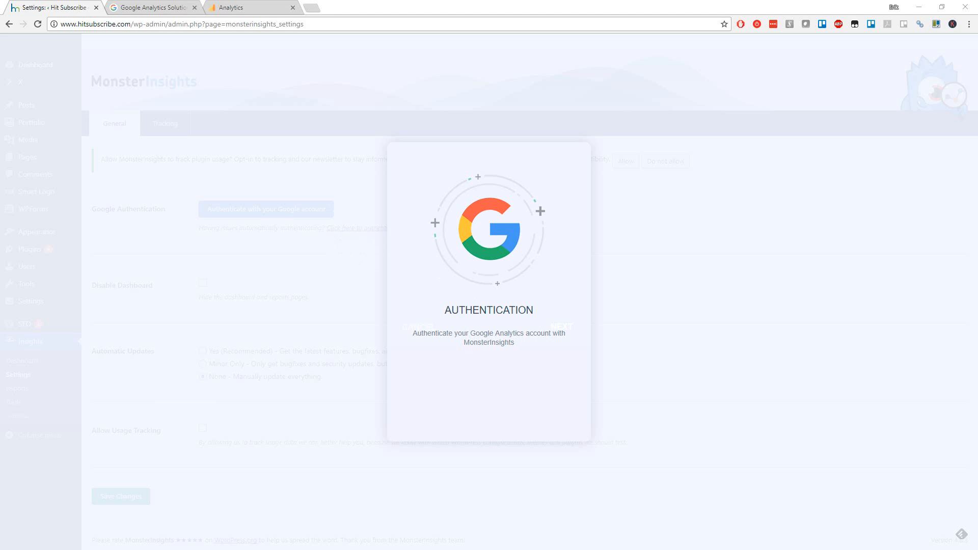
pyautogui.moveTo(0, 51); pyautogui.dragTo(520, 6)
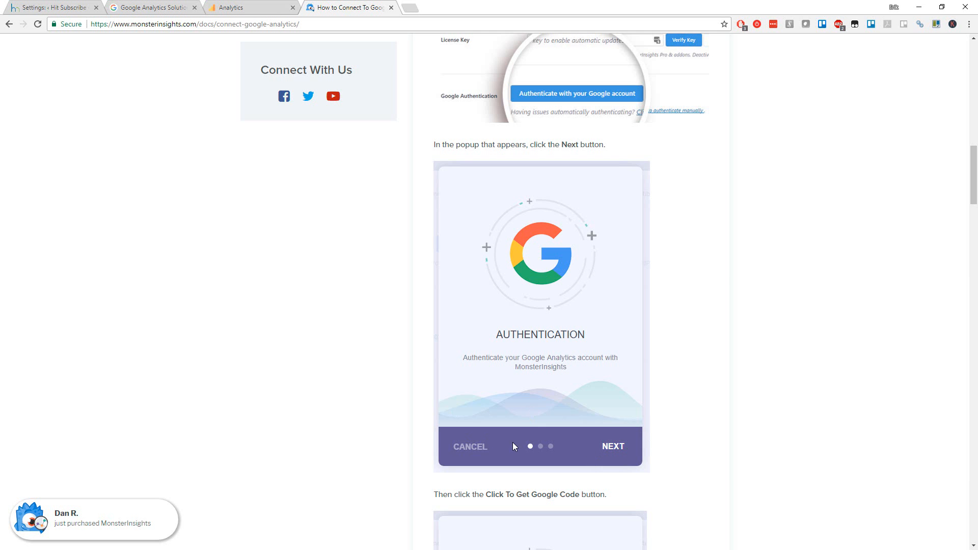
pyautogui.moveTo(346, 4); pyautogui.dragTo(1, 189)
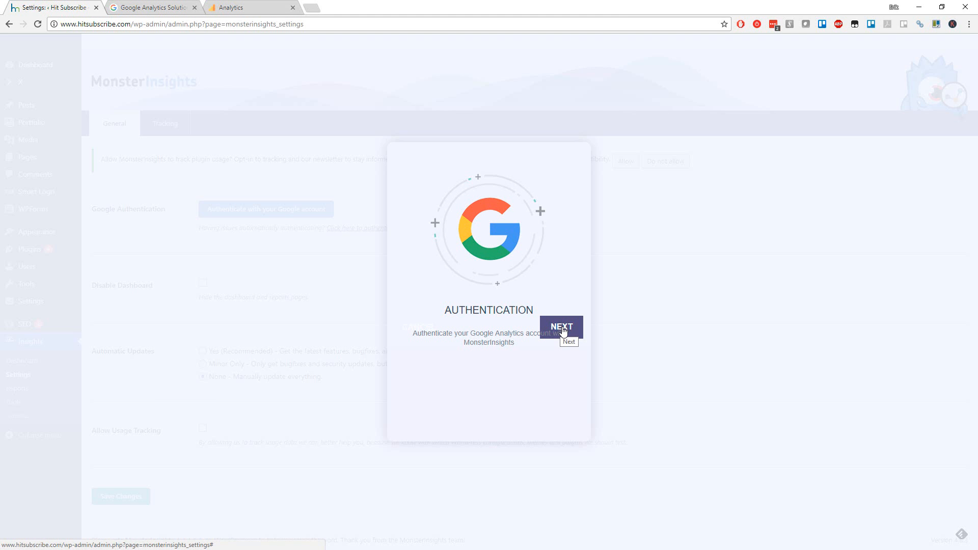
pyautogui.moveTo(0, 109); pyautogui.dragTo(0, 200)
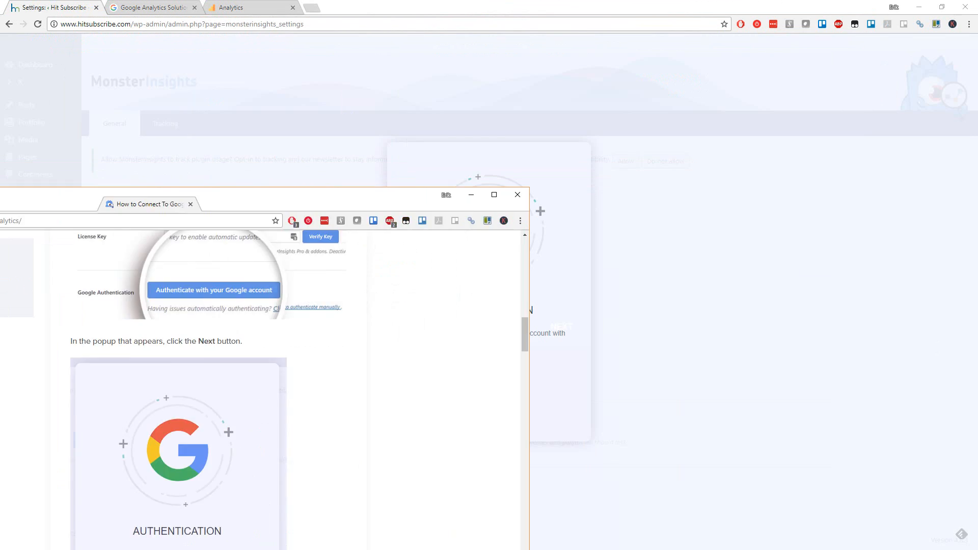
# Step: Request the Google code with the first listed Google account and allow MonsterInsights Free to access its Google Analytics data
pyautogui.click(568, 328)
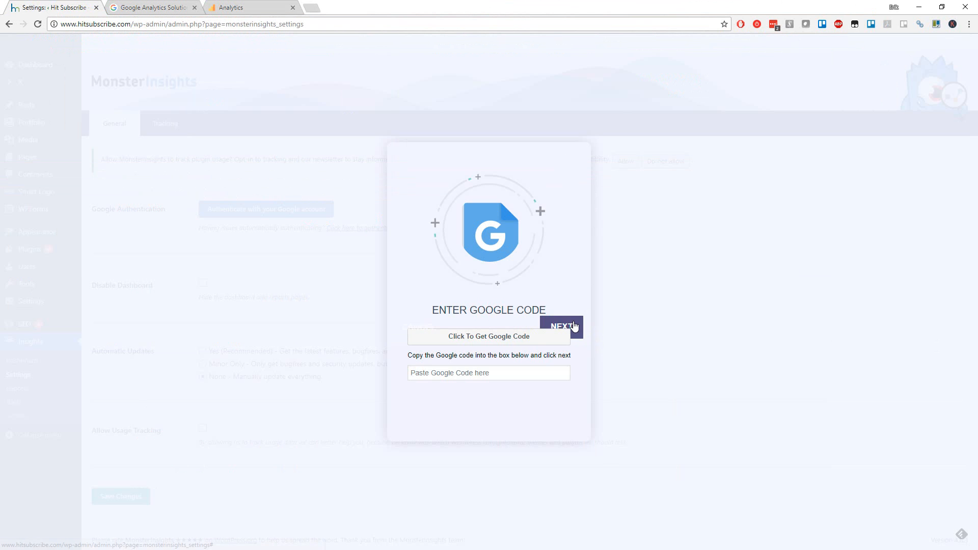
pyautogui.click(503, 340)
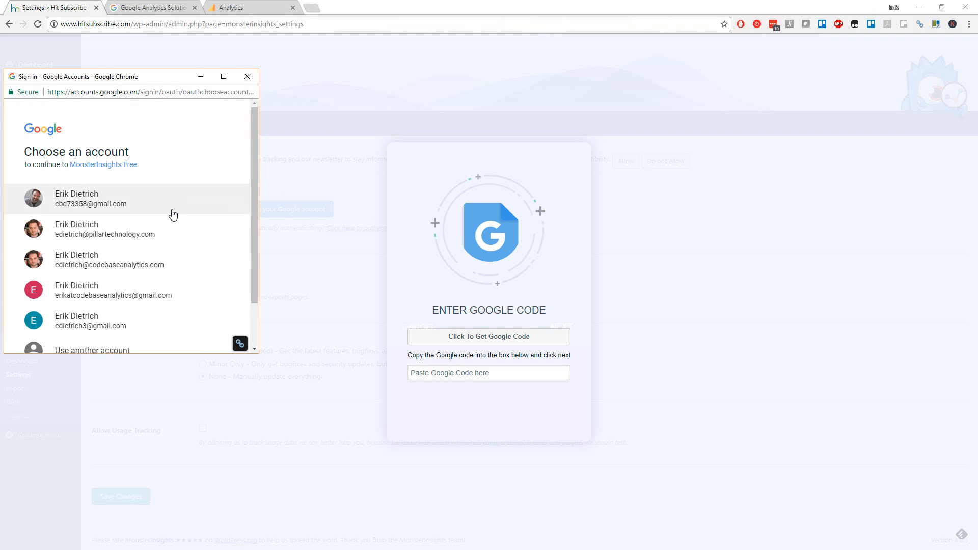
pyautogui.click(189, 207)
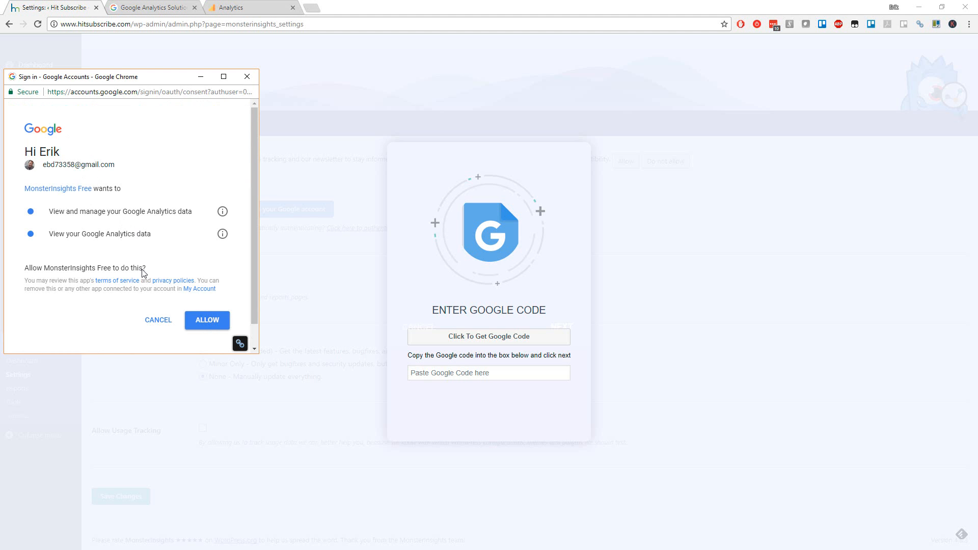
pyautogui.click(200, 325)
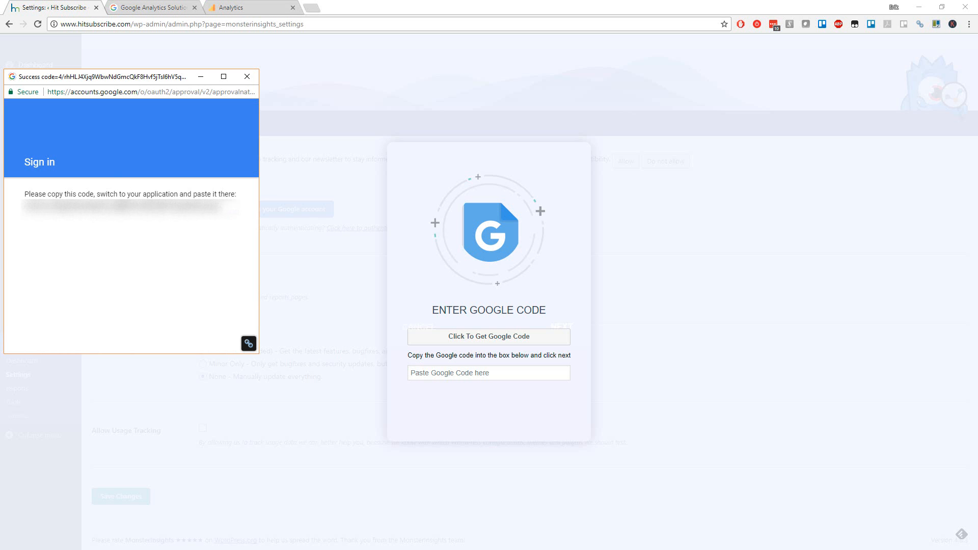
# Step: Copy the Google authorization code into the MonsterInsights code field and continue to the profile selection
pyautogui.moveTo(90, 195); pyautogui.dragTo(16, 202)
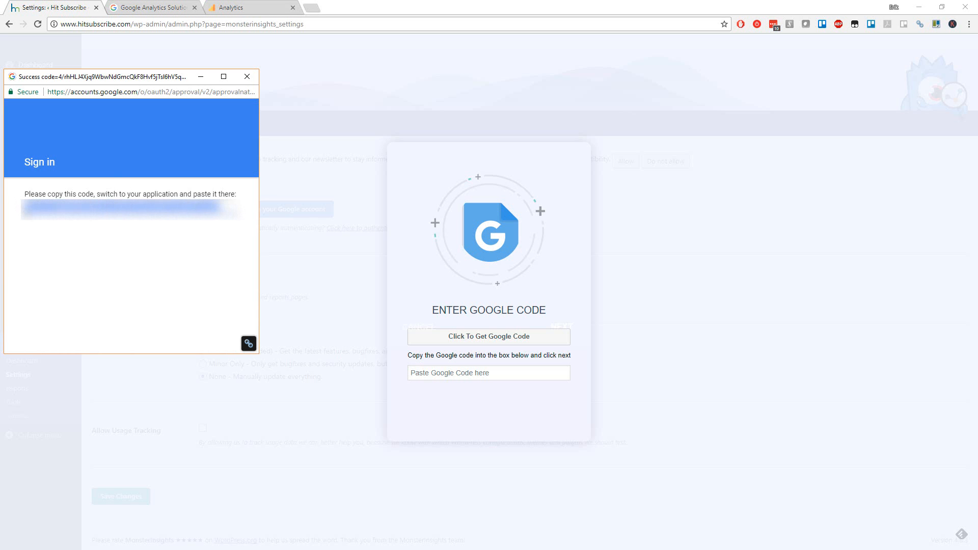
pyautogui.click(489, 372)
pyautogui.hotkey('ctrl', 'v')
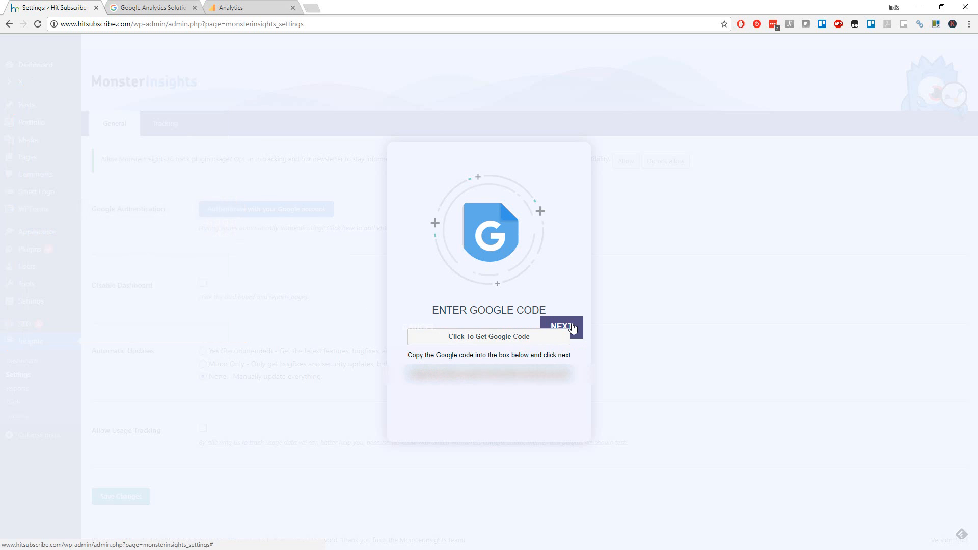
pyautogui.click(571, 327)
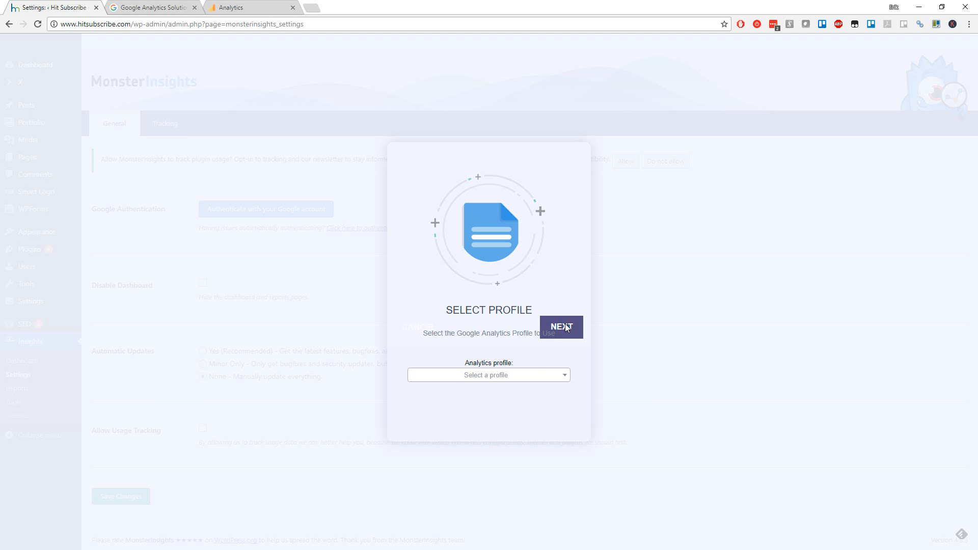
pyautogui.click(538, 375)
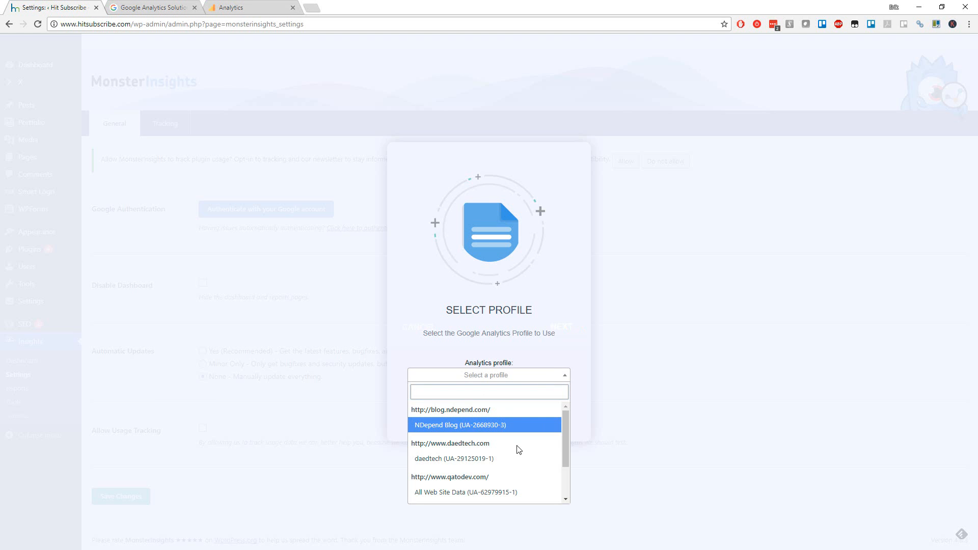
pyautogui.scroll(-2, 517, 454)
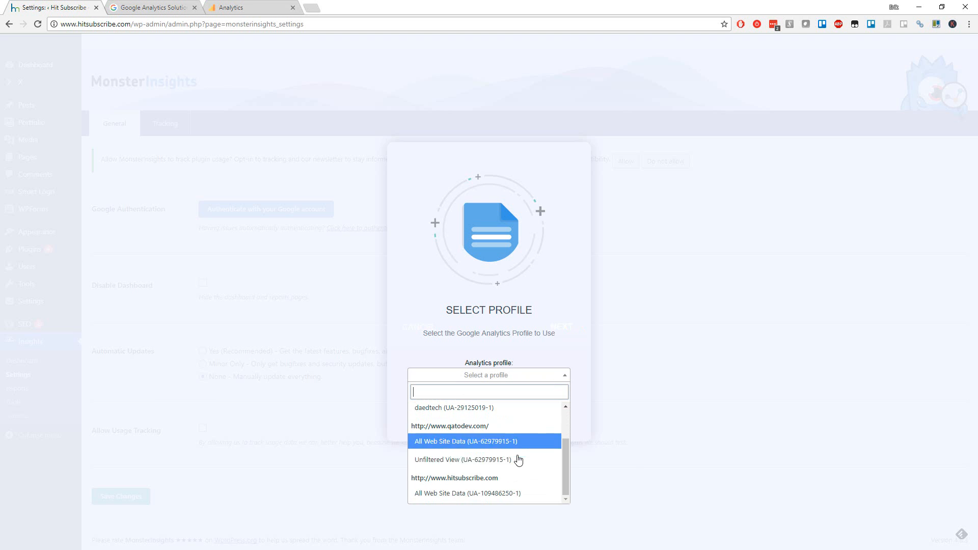
pyautogui.click(477, 494)
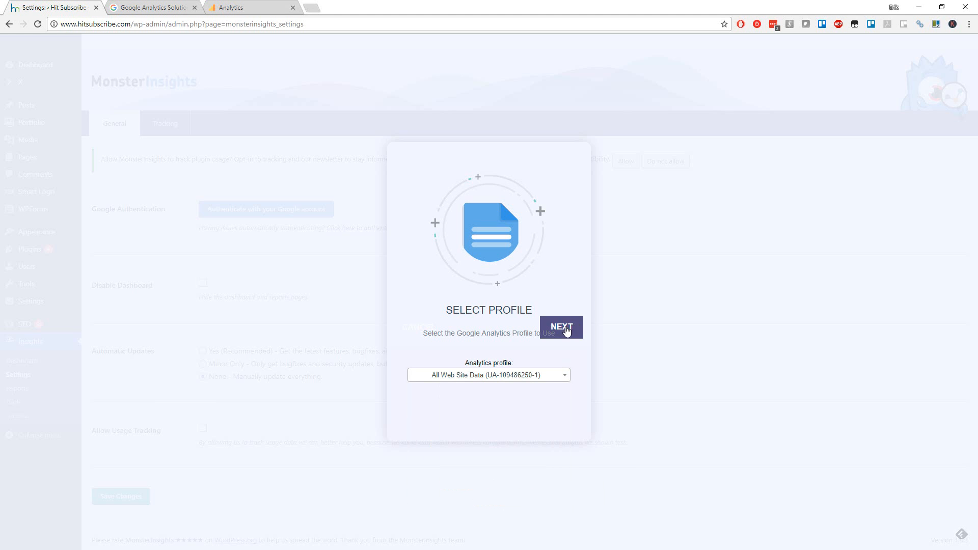
pyautogui.click(566, 332)
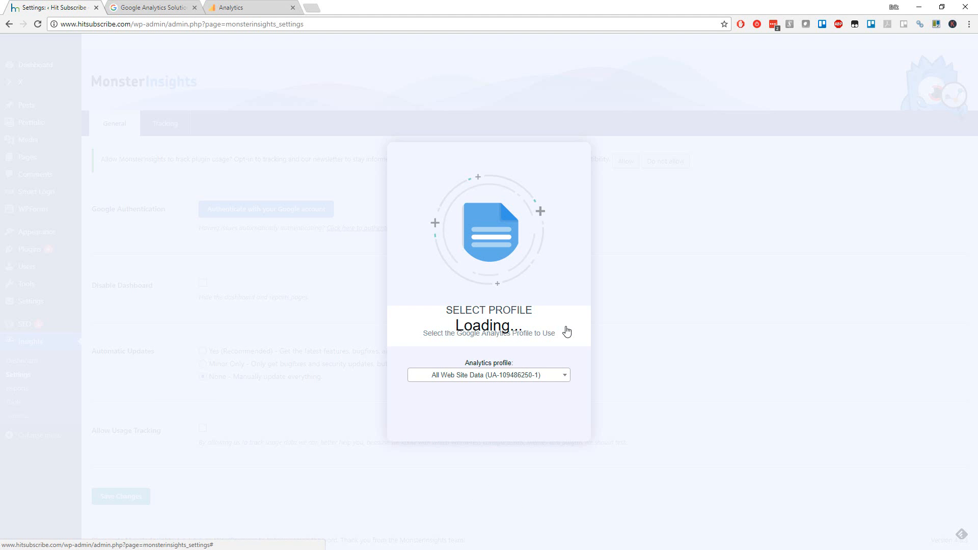
pyautogui.click(566, 328)
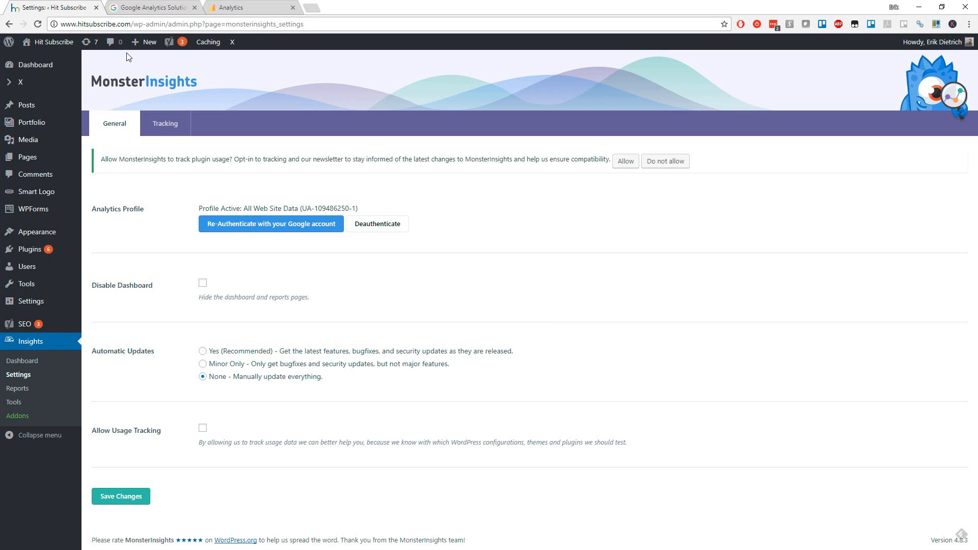
pyautogui.moveTo(87, 24); pyautogui.dragTo(135, 24)
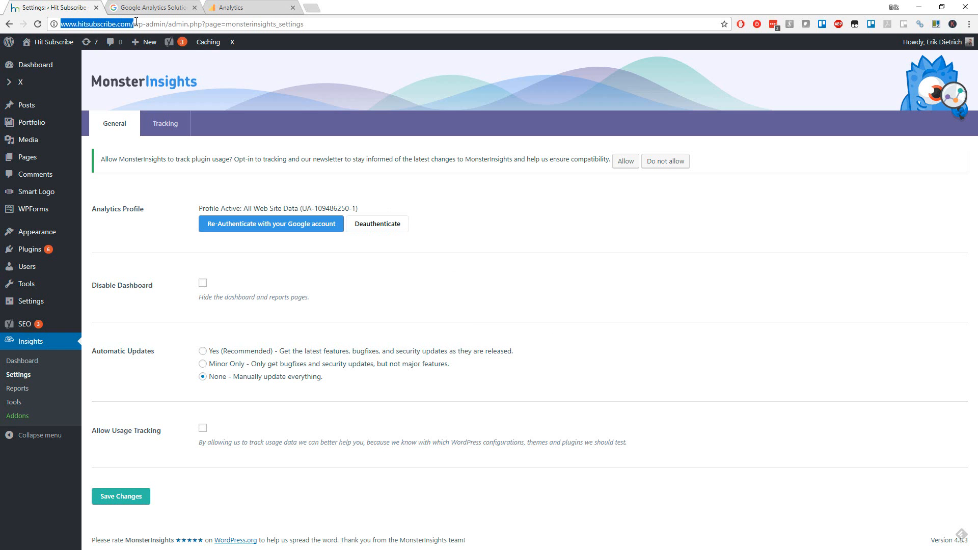
pyautogui.moveTo(154, 45)
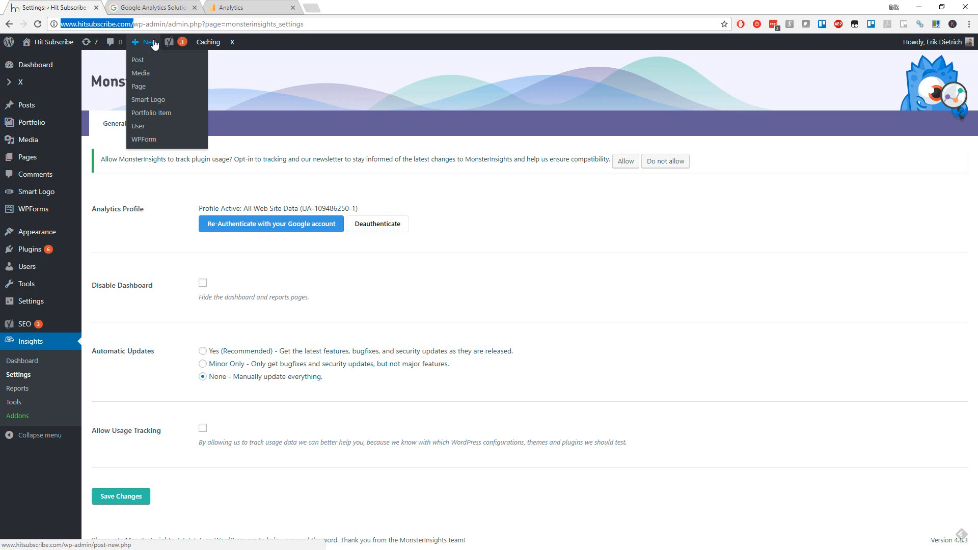